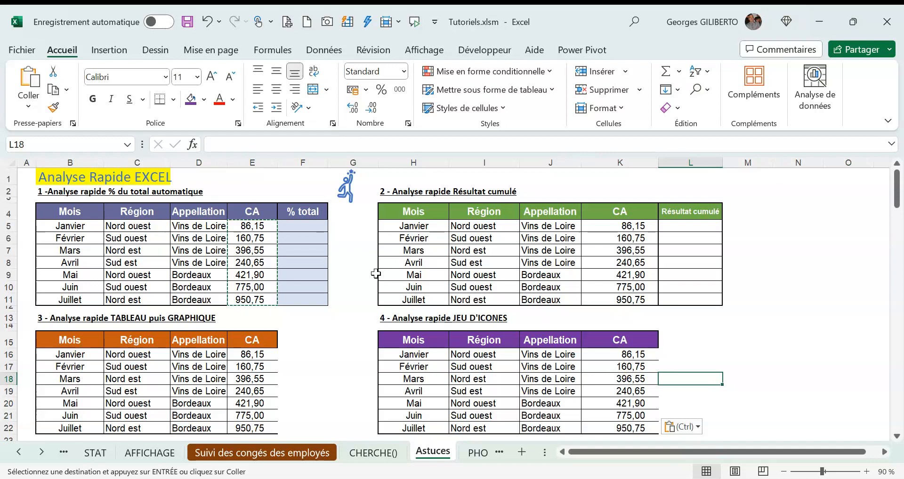
Fill the % total column of table 1 from the CA values E5:E11 using Quick Analysis's column calculation % du total.
key("Escape")
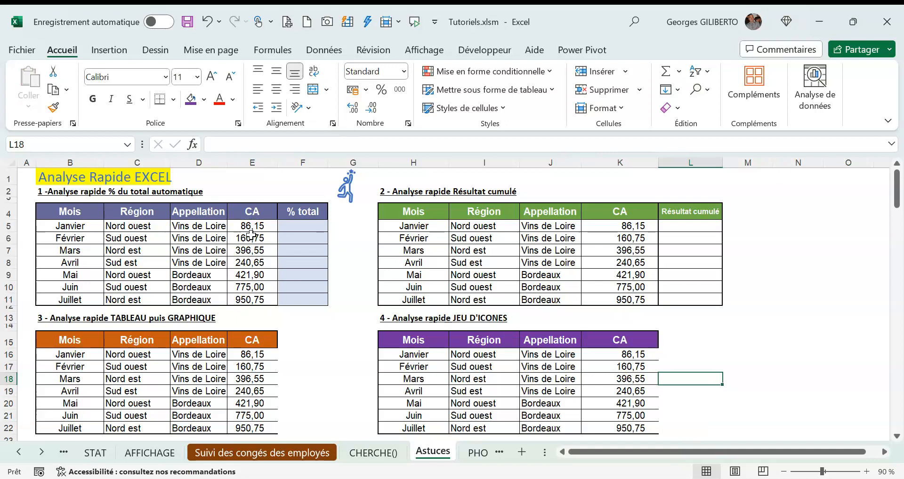
left_click(254, 226)
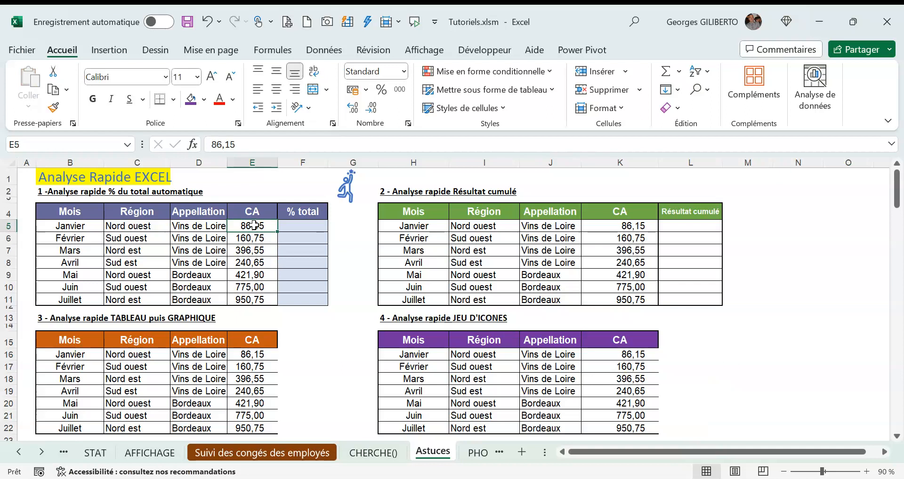
left_click_drag(254, 226, 261, 298)
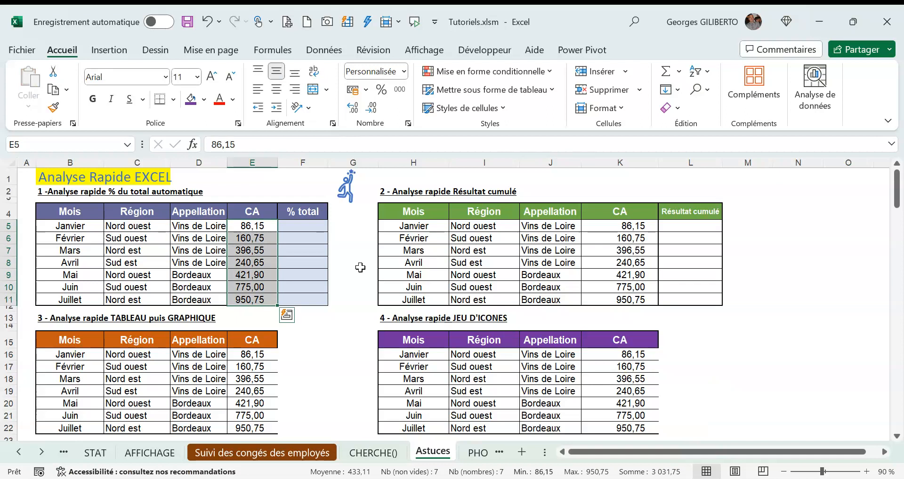
left_click_drag(252, 227, 258, 300)
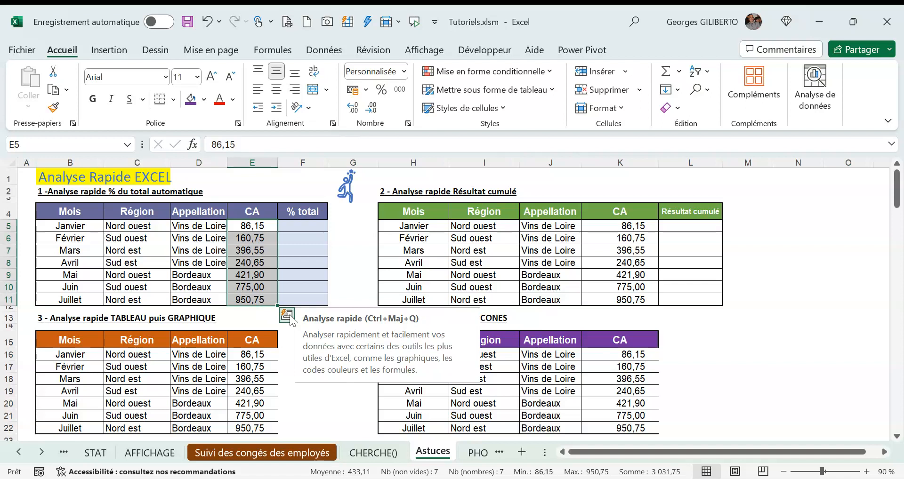
left_click(287, 314)
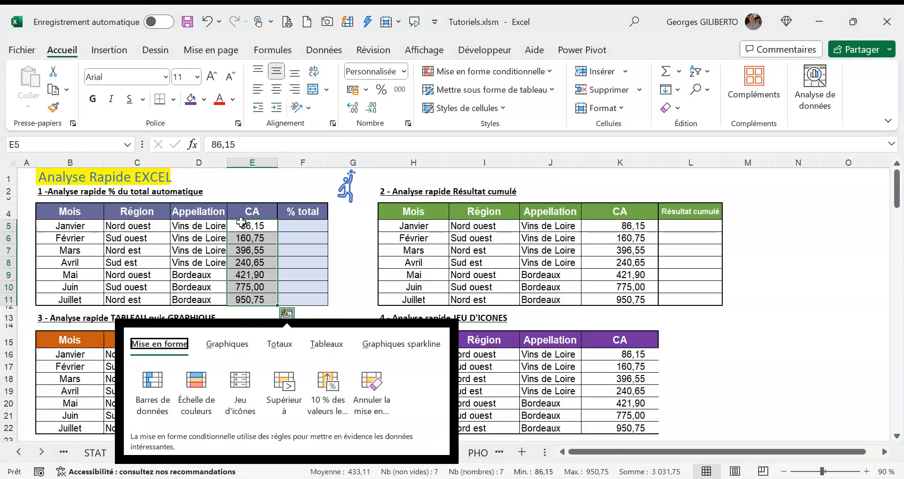
left_click(279, 344)
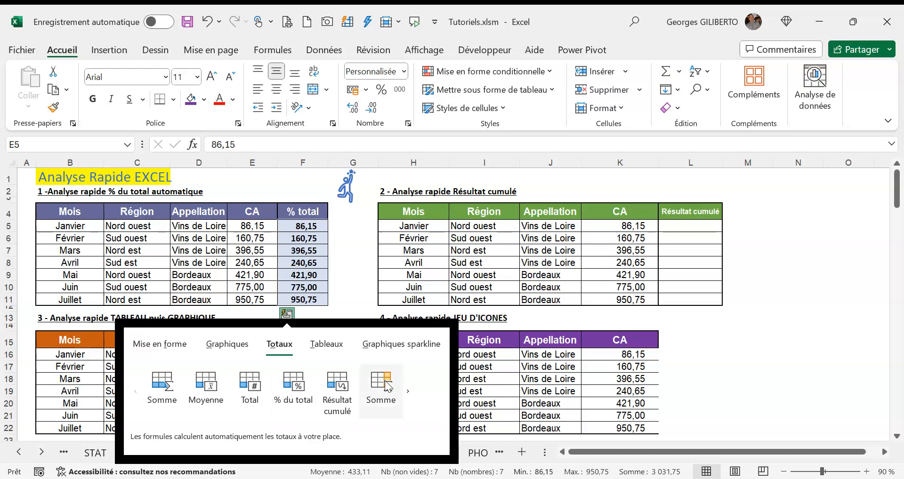
left_click(407, 391)
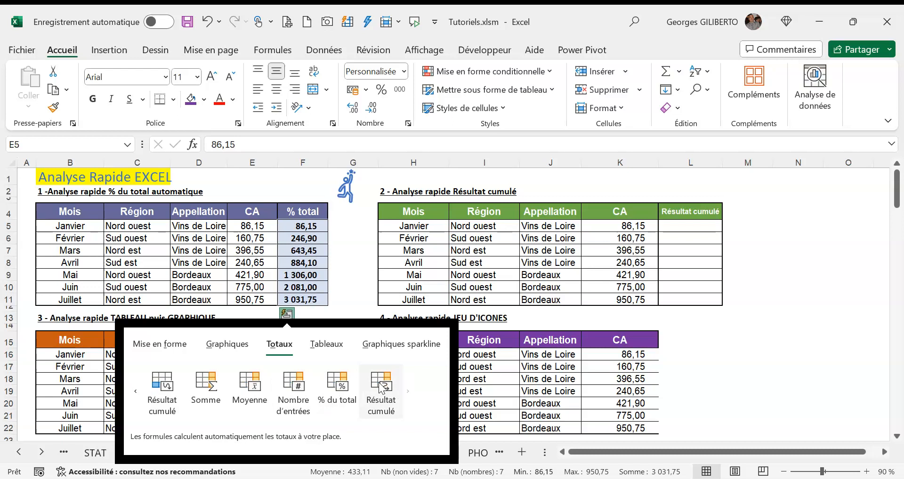
left_click(340, 379)
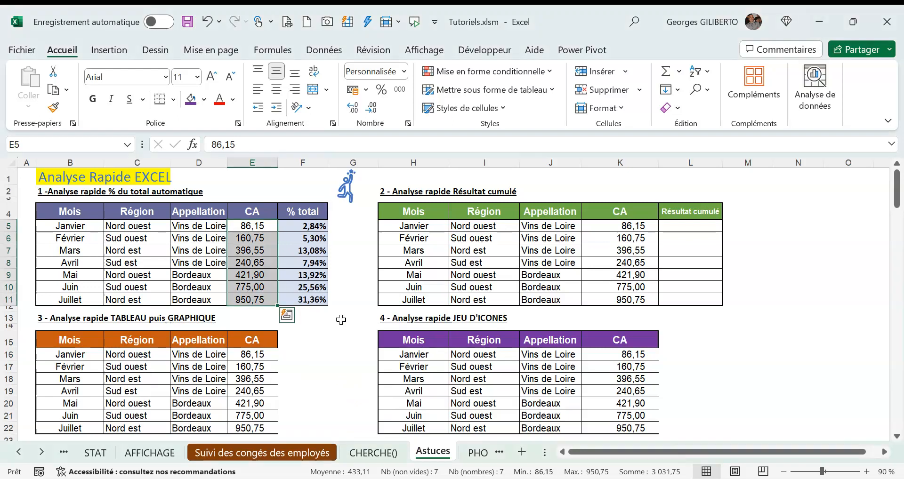
left_click_drag(307, 226, 304, 298)
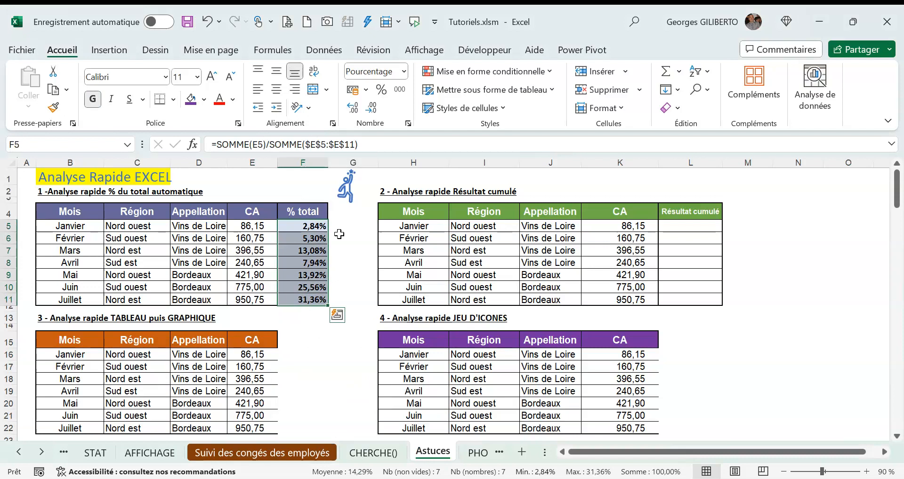
left_click(355, 281)
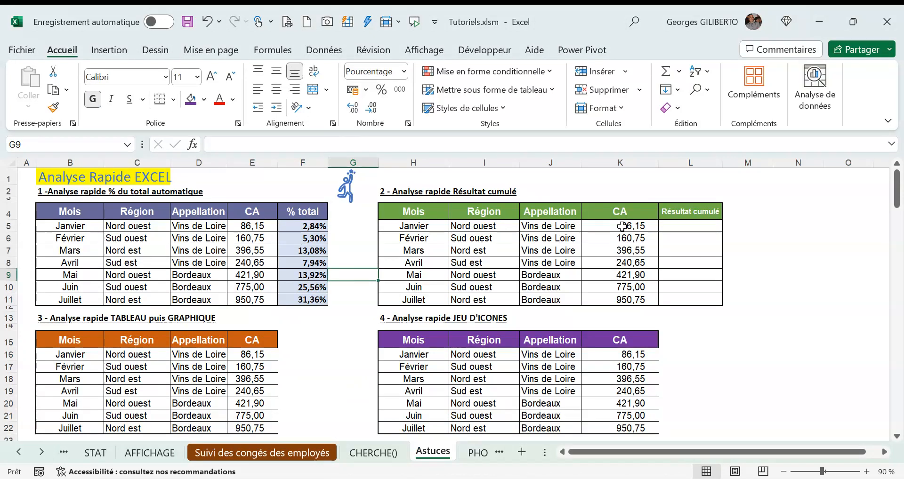
Fill the Résultat cumulé column of table 2 from the CA values K5:K11 using Quick Analysis's column running total.
left_click_drag(618, 227, 619, 299)
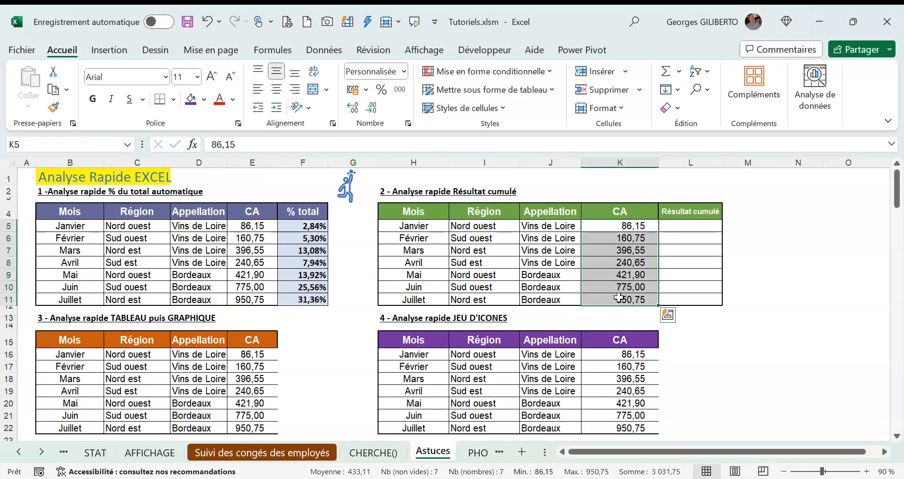
left_click(669, 315)
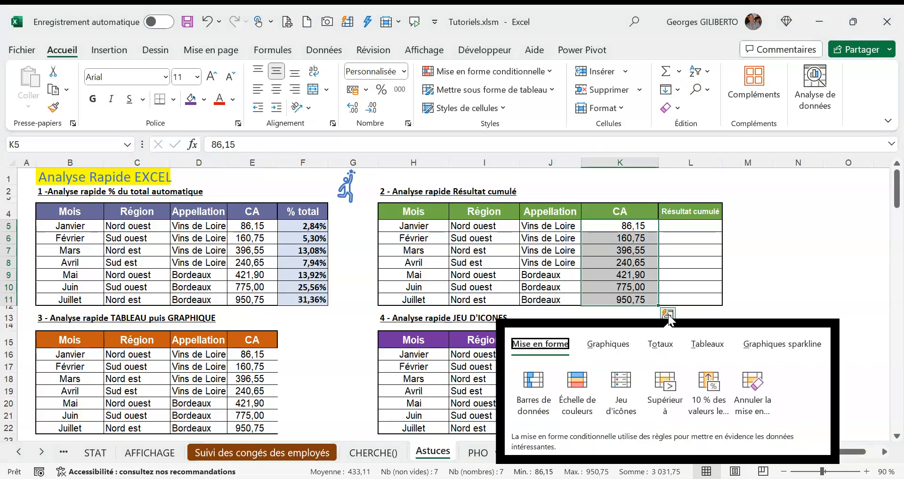
left_click(660, 346)
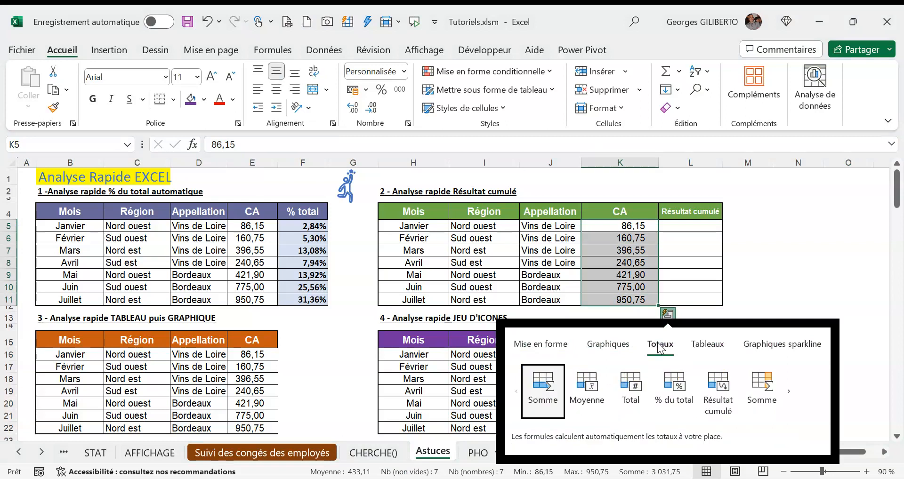
left_click(785, 387)
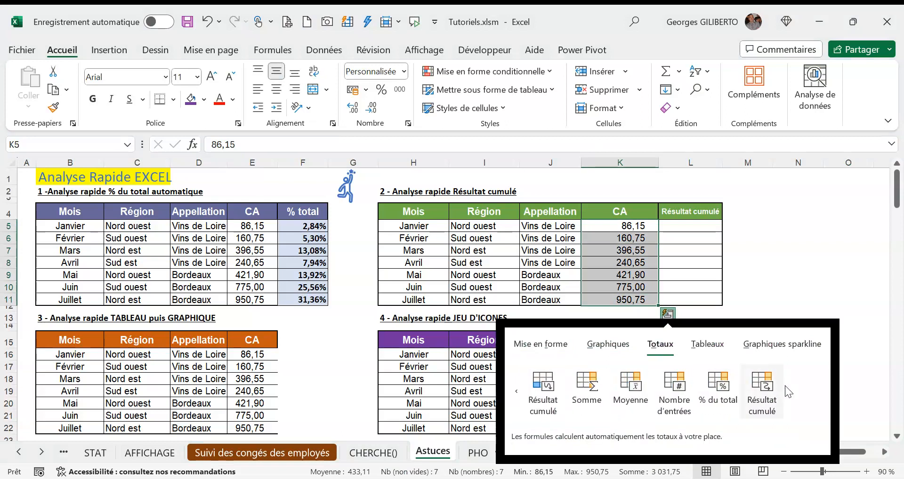
left_click(763, 385)
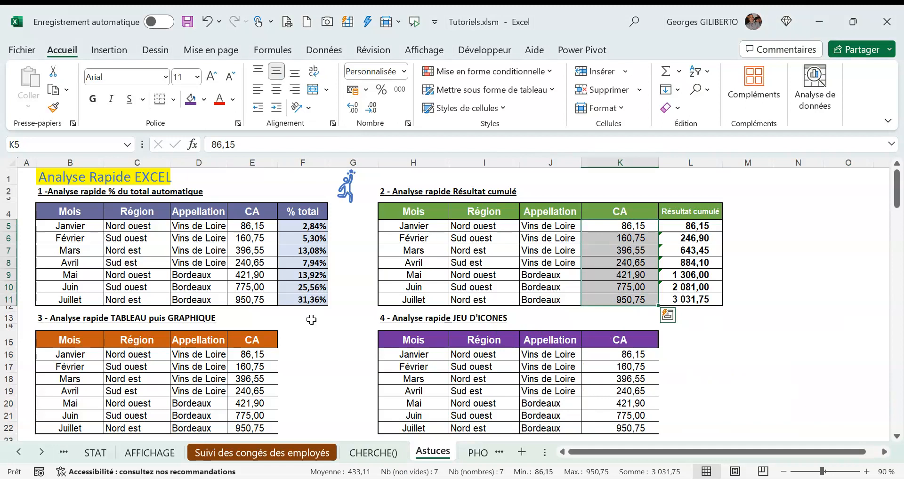
Clear the CA values E16:E22 in table 3 and delete the existing CA chart below that table.
scroll(310, 322, "down", 1)
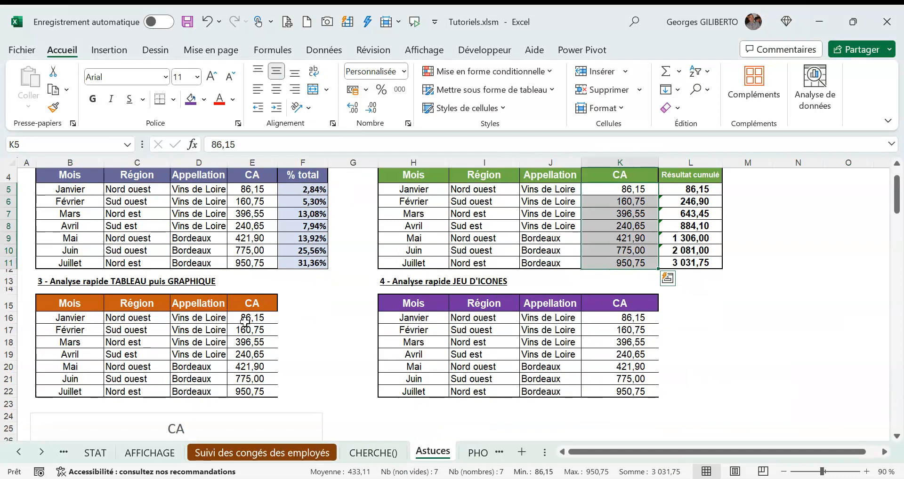
left_click_drag(246, 319, 248, 389)
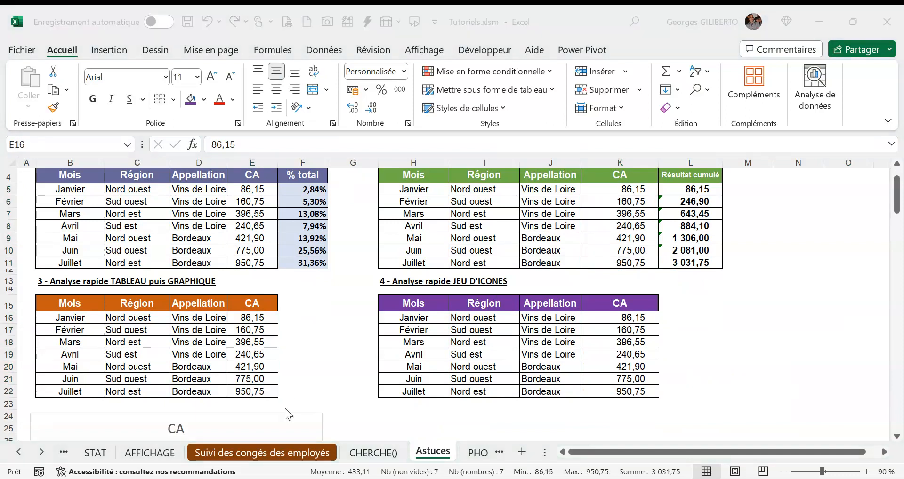
scroll(281, 400, "down", 2)
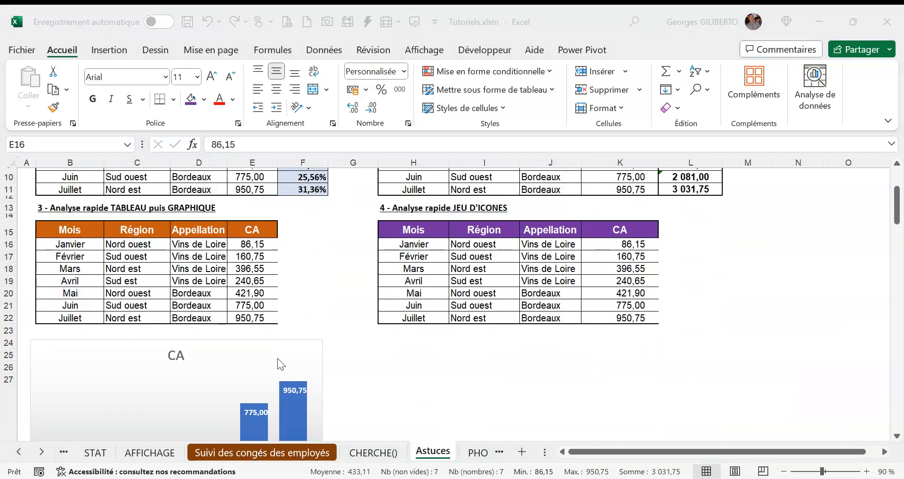
scroll(278, 358, "down", 1)
scroll(260, 309, "down", 2)
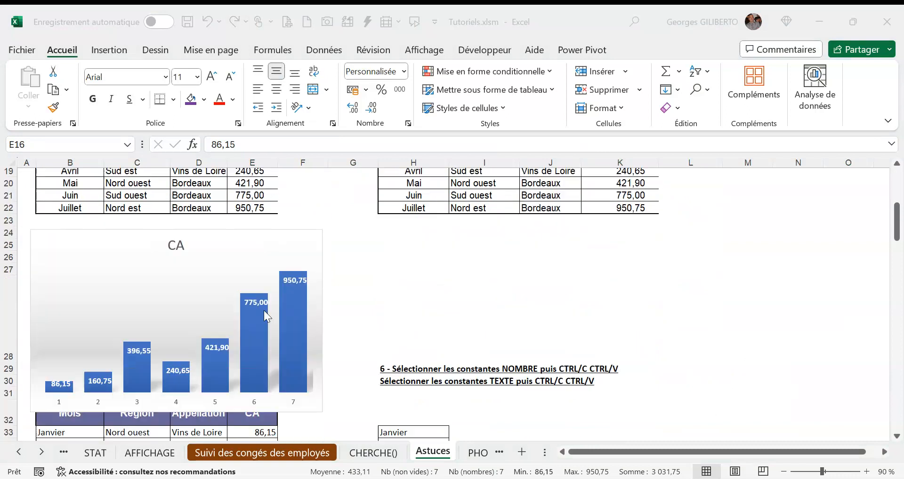
scroll(262, 310, "up", 2)
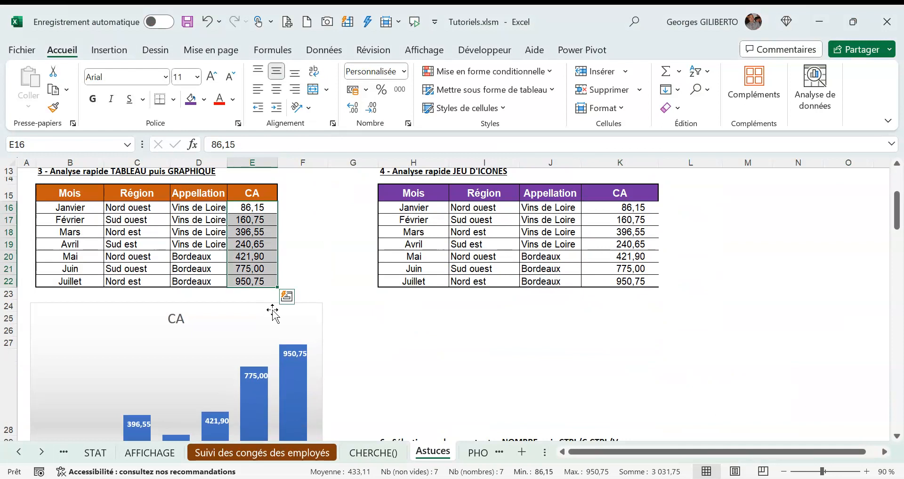
key("Delete")
left_click(272, 309)
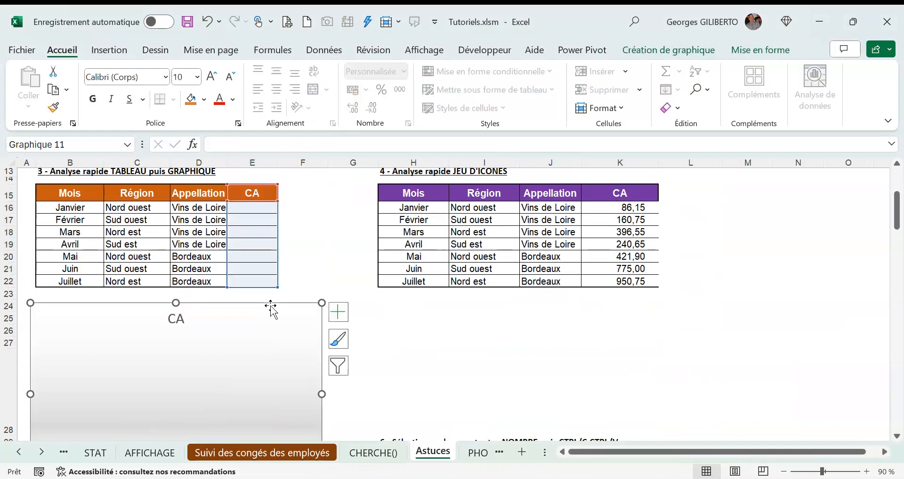
key("Delete")
left_click(353, 308)
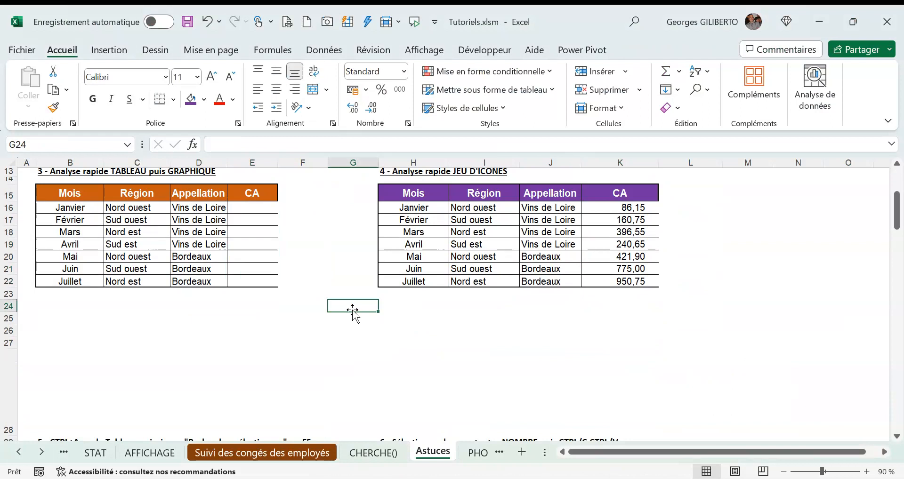
Copy the CA values E5:E11 from table 1 into the empty CA column of table 3, starting at E16.
scroll(353, 311, "up", 3)
left_click(253, 189)
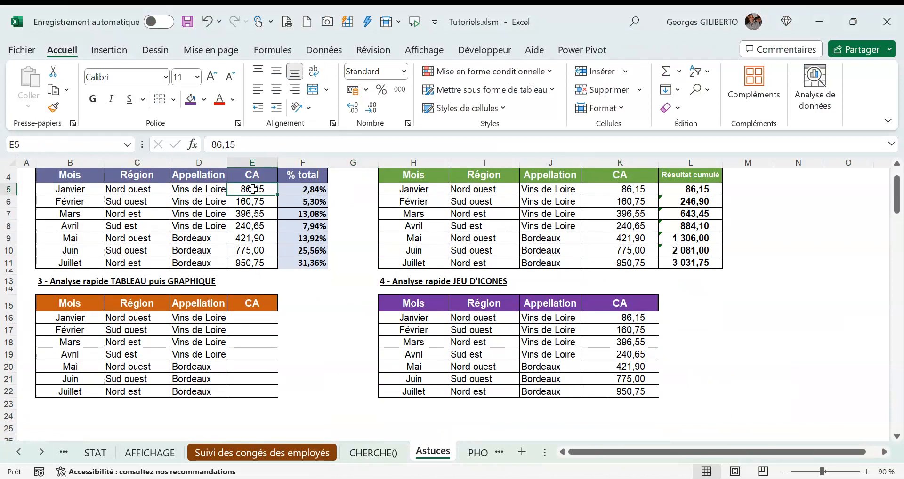
left_click_drag(252, 189, 253, 262)
key("ctrl+c")
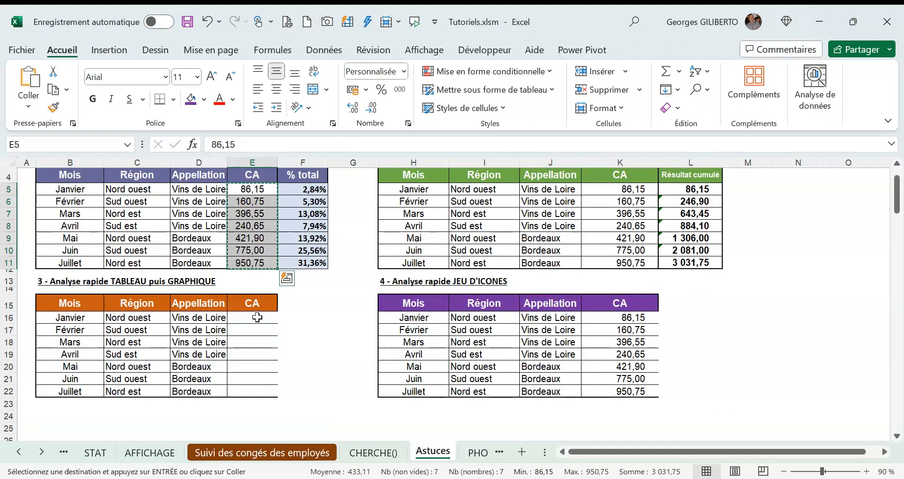
left_click(257, 318)
key("ctrl+v")
left_click(281, 330)
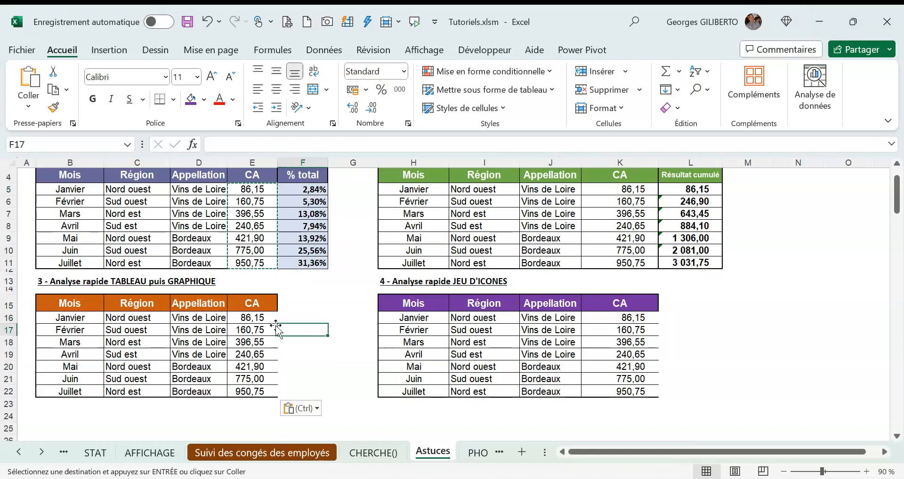
Create a clustered column chart from the CA values E16:E22 with Quick Analysis and move it further right of table 3.
left_click_drag(252, 318, 252, 392)
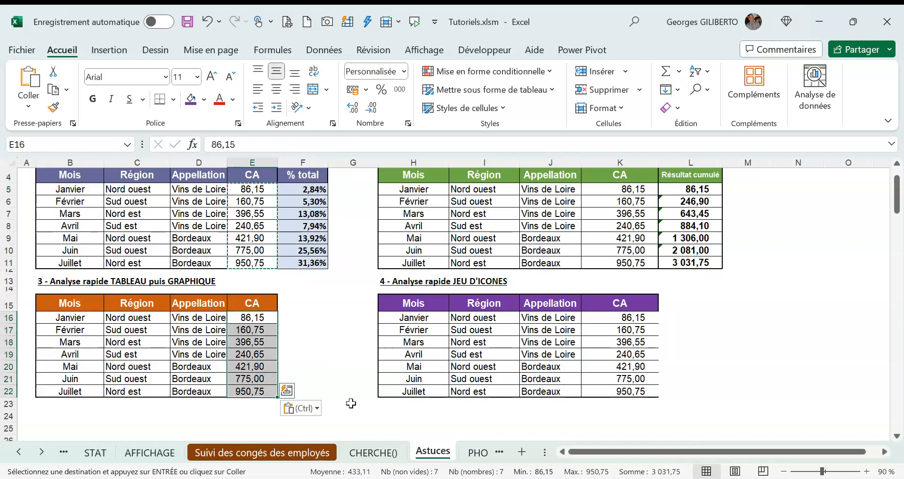
scroll(325, 372, "down", 2)
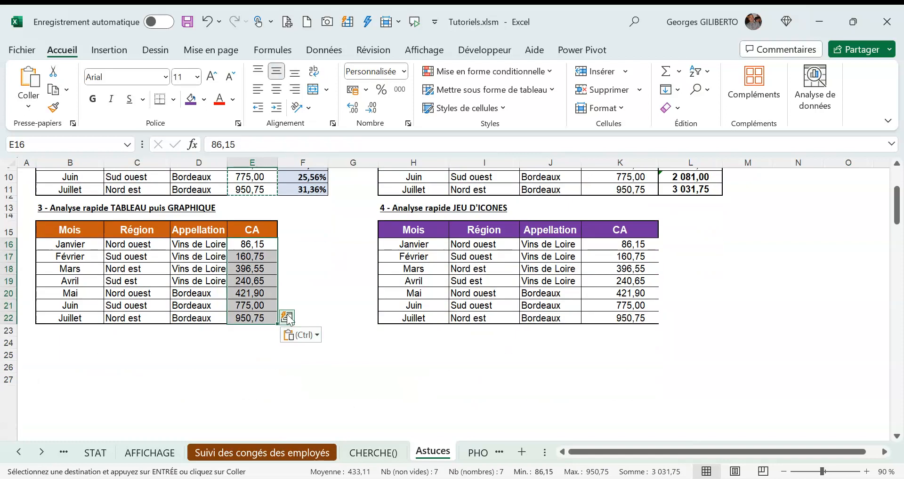
left_click(287, 317)
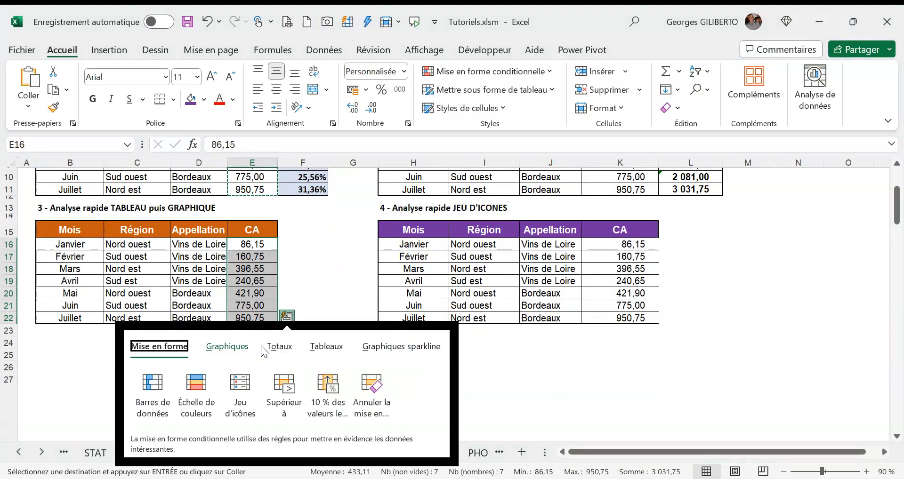
left_click(242, 348)
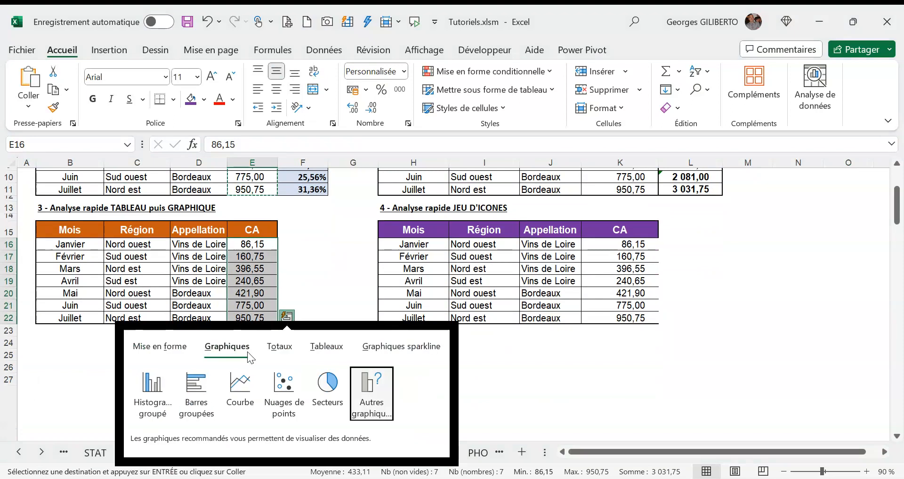
left_click(152, 384)
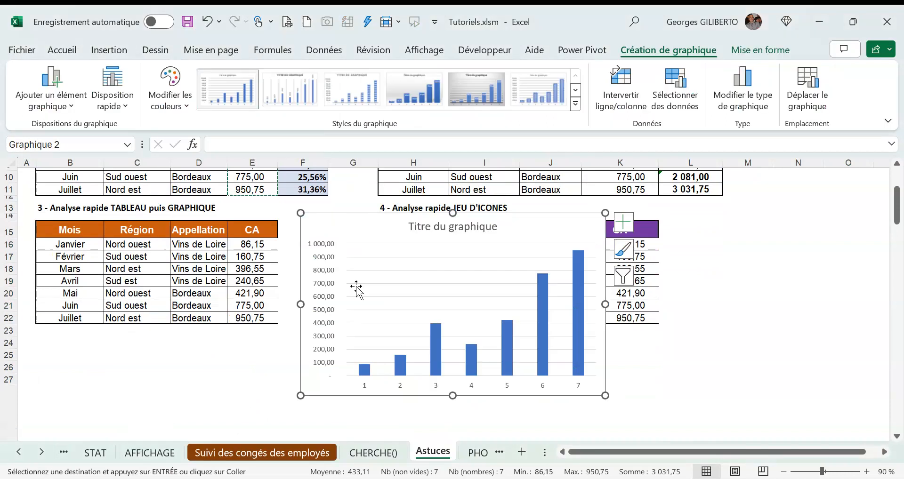
left_click_drag(354, 212, 418, 213)
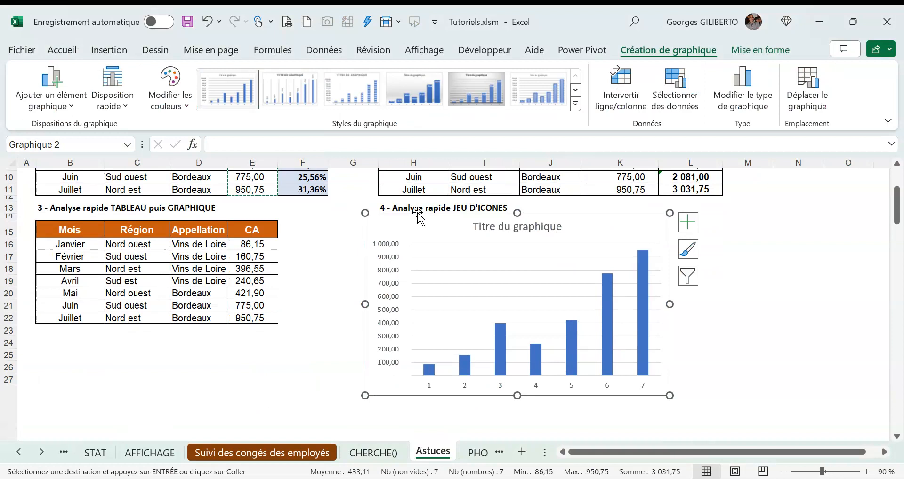
Try the grey gradient chart style, then apply the style with a solid blue background and white hatched columns.
left_click(397, 90)
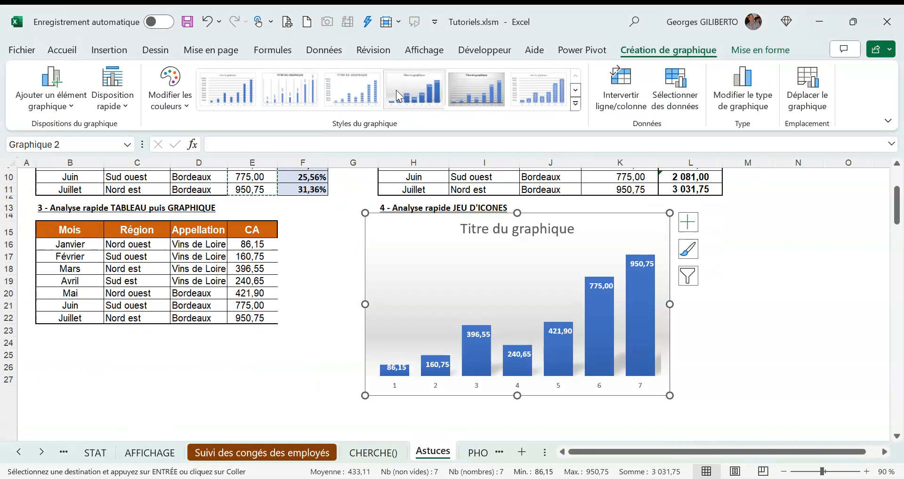
left_click(576, 104)
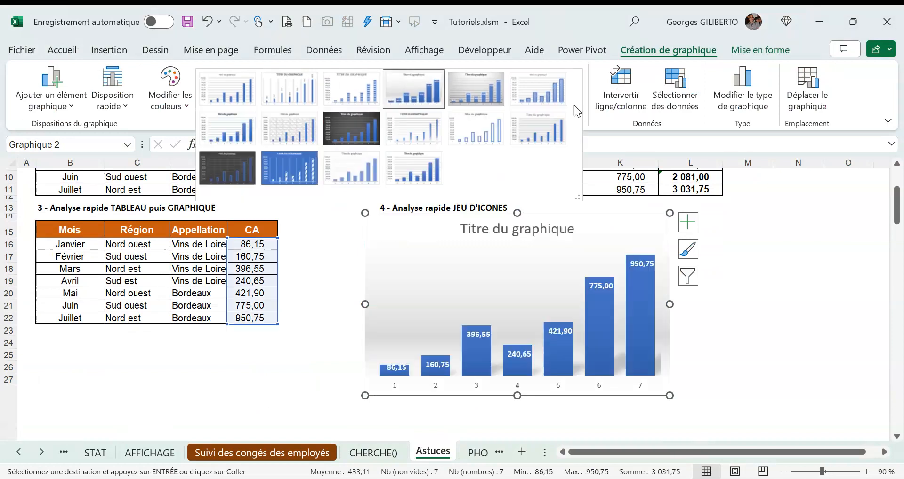
left_click(234, 153)
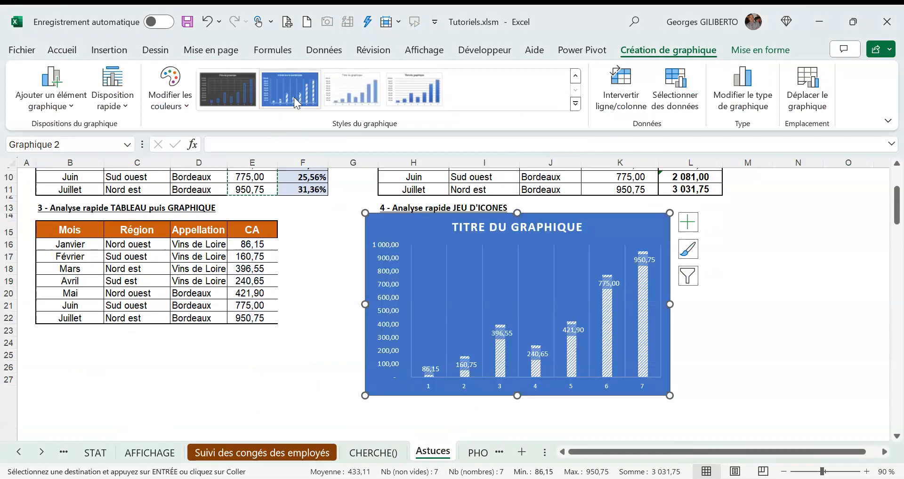
left_click(296, 103)
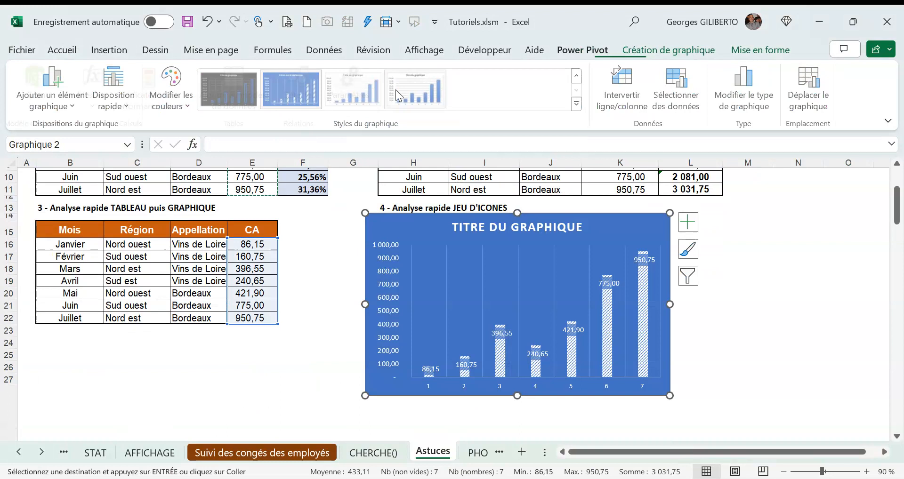
Delete the blue column chart that covers table 4.
scroll(397, 94, "up", 1)
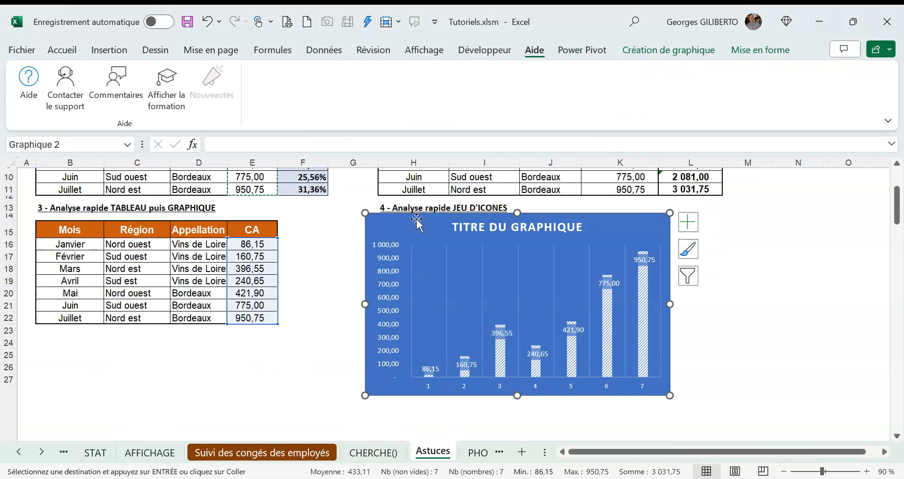
key("Delete")
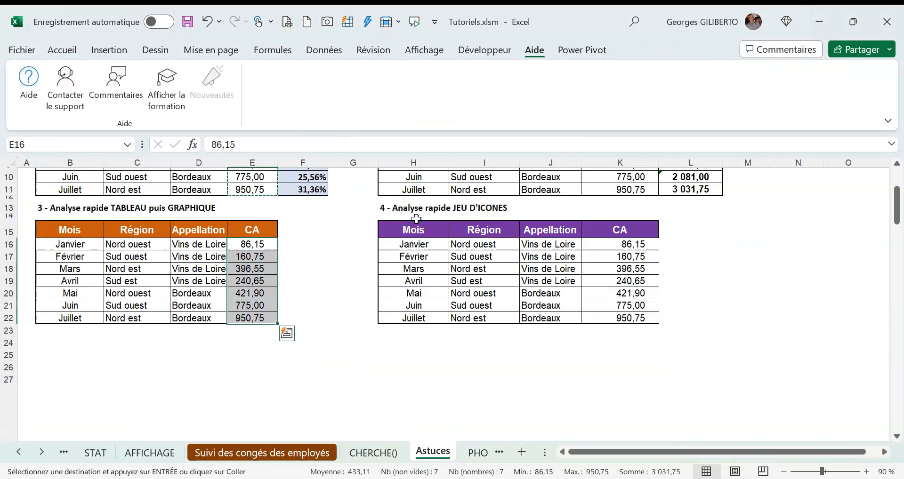
Apply the arrow icon set to the CA values K16:K22 in table 4 with Quick Analysis.
scroll(338, 274, "up", 1)
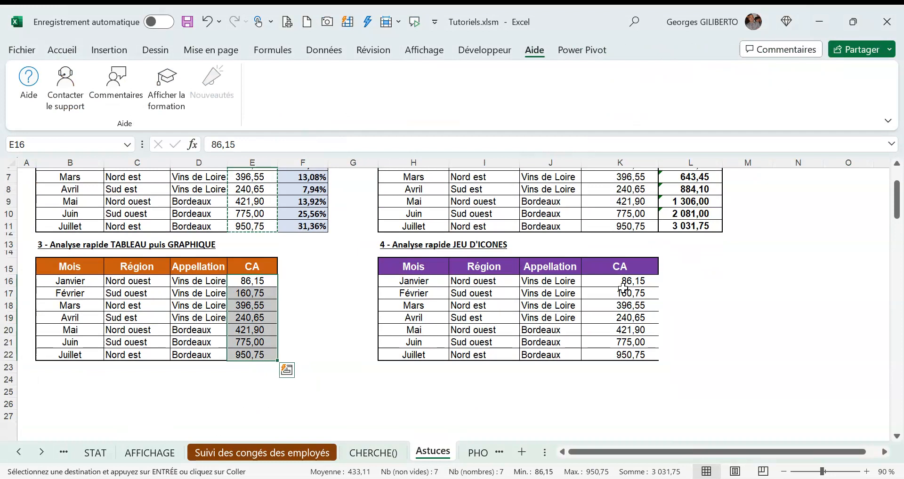
left_click_drag(627, 279, 632, 353)
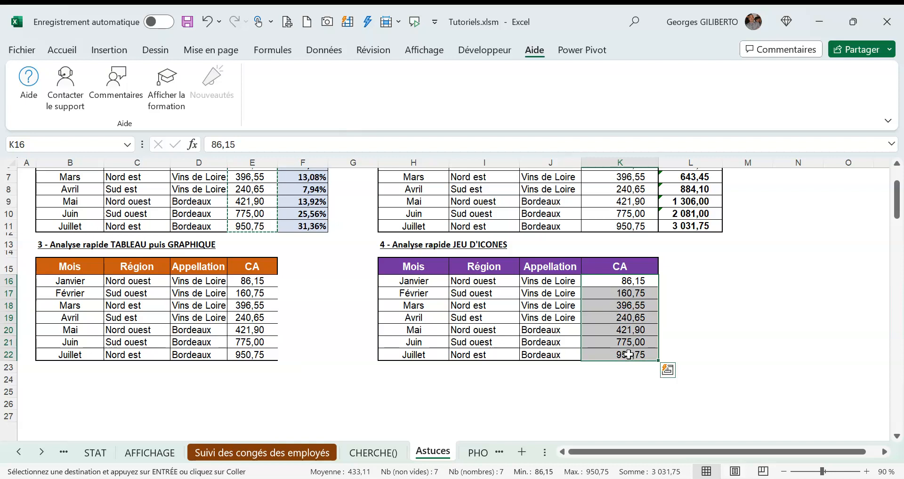
left_click(668, 372)
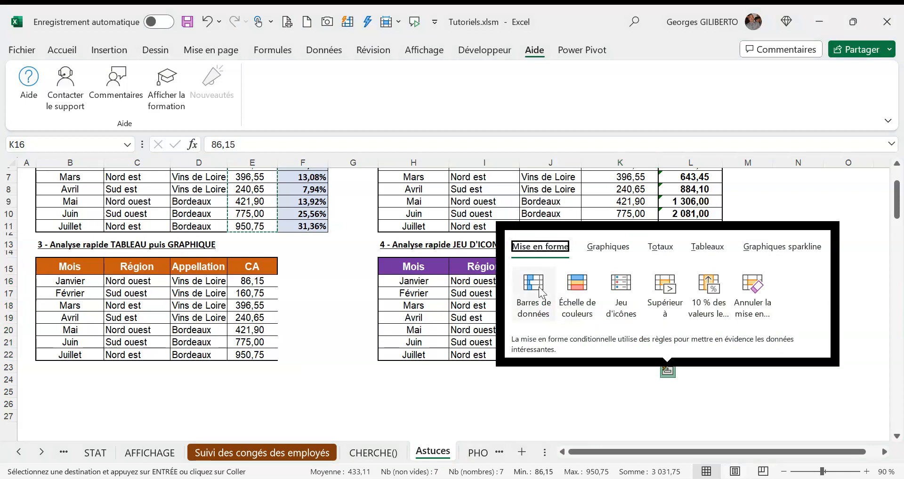
left_click(612, 283)
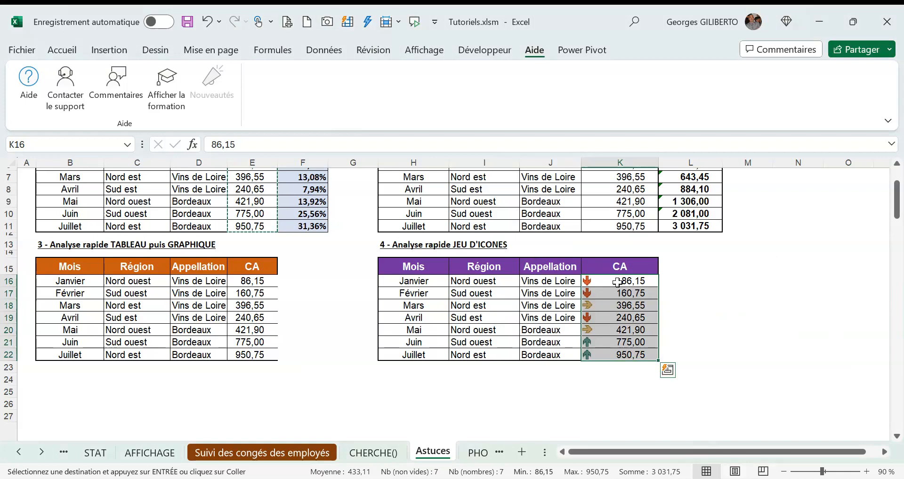
Add a colour scale and data bars on top of the icon set in K16:K22 with Quick Analysis.
left_click(668, 372)
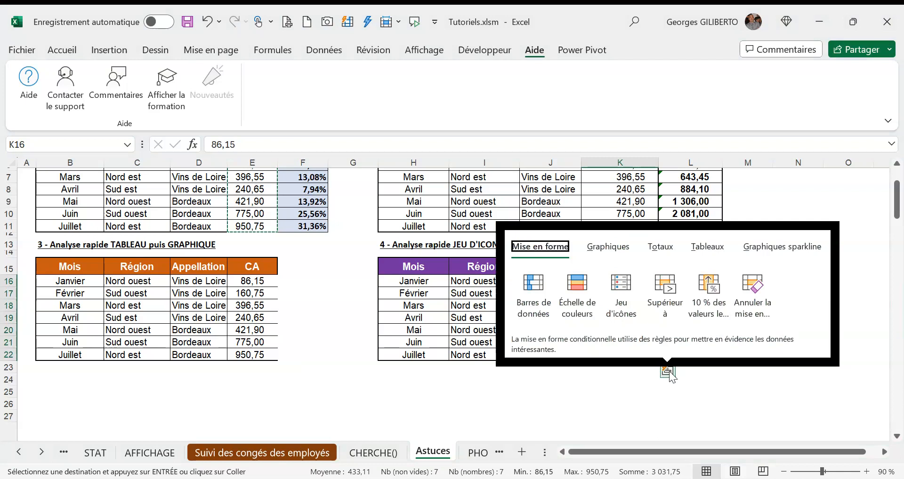
left_click(578, 285)
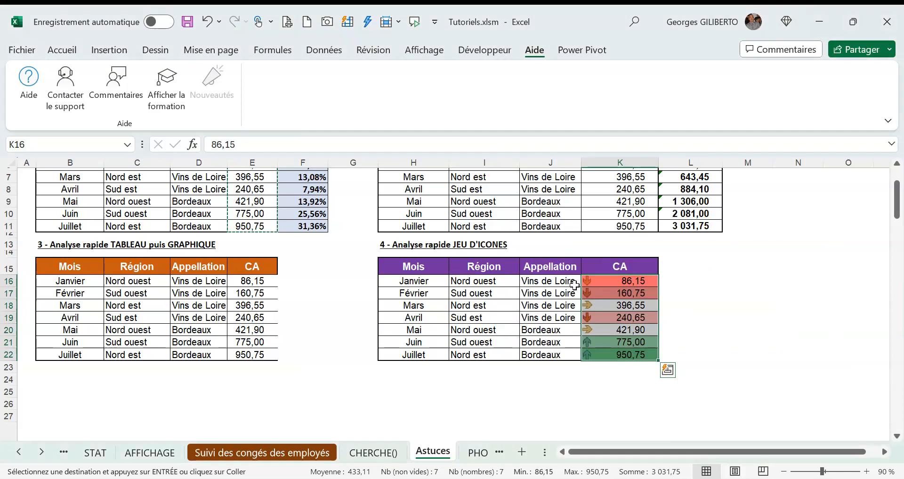
key("Escape")
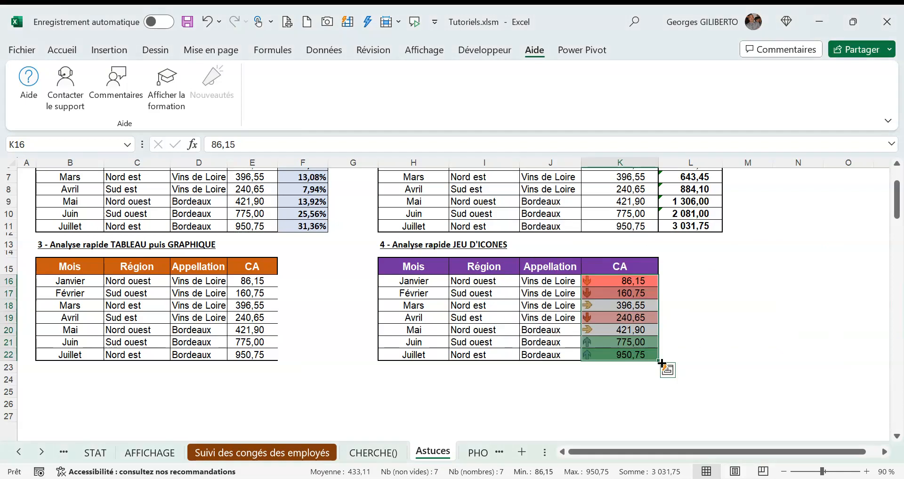
left_click(668, 370)
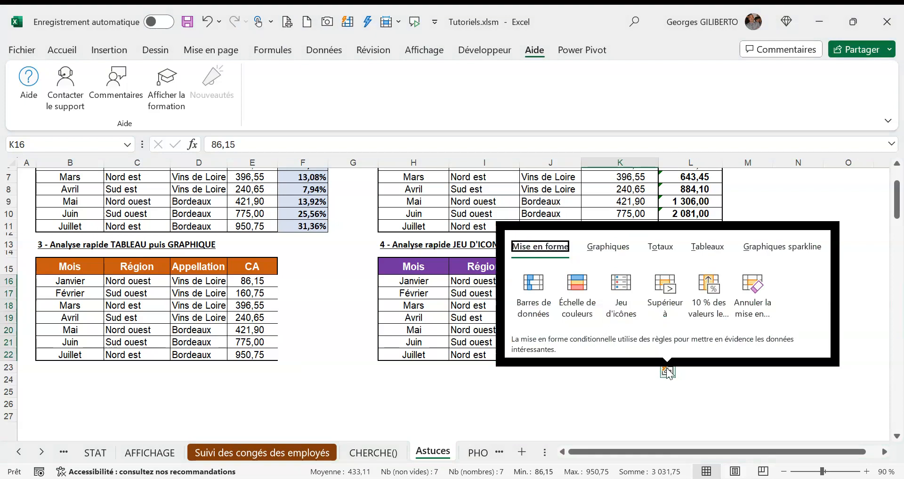
left_click(621, 292)
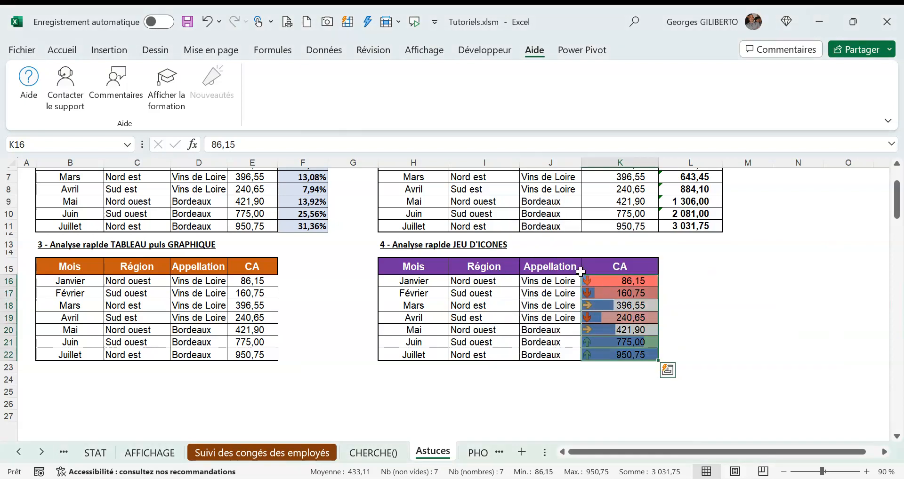
Clear all conditional formatting rules from the selected CA cells K16:K22.
left_click(71, 49)
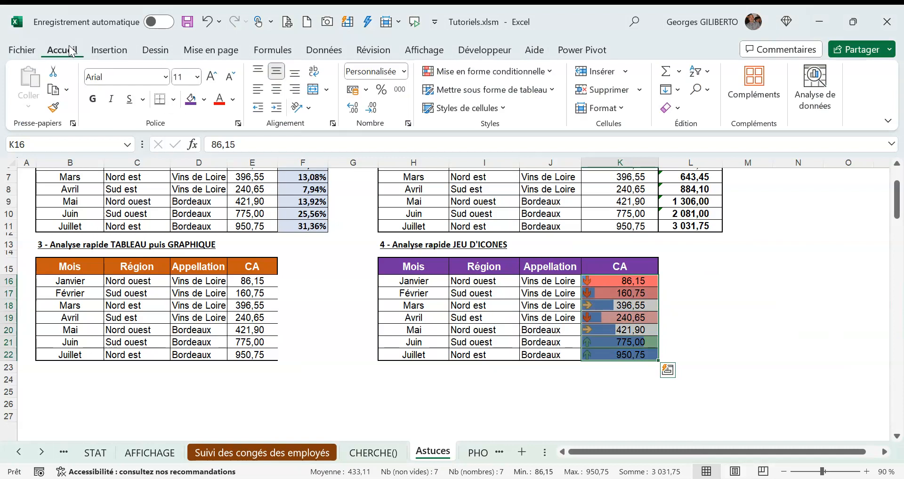
left_click(536, 72)
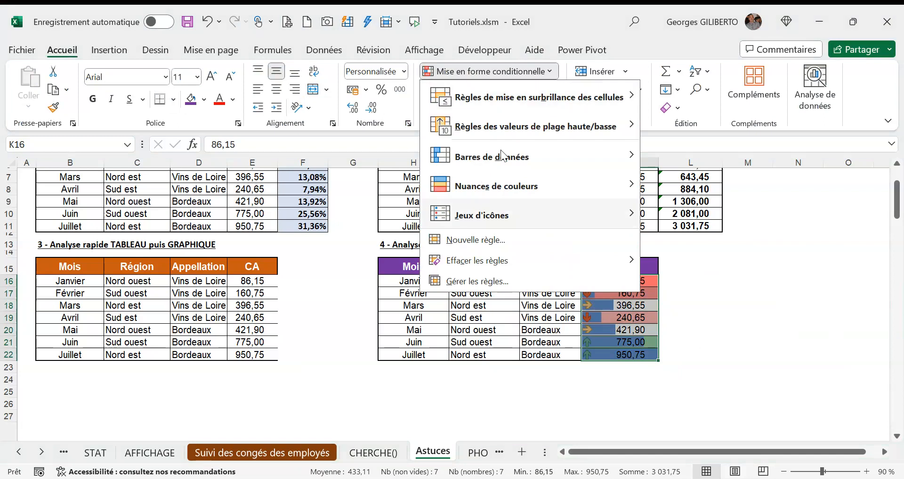
mouse_move(492, 263)
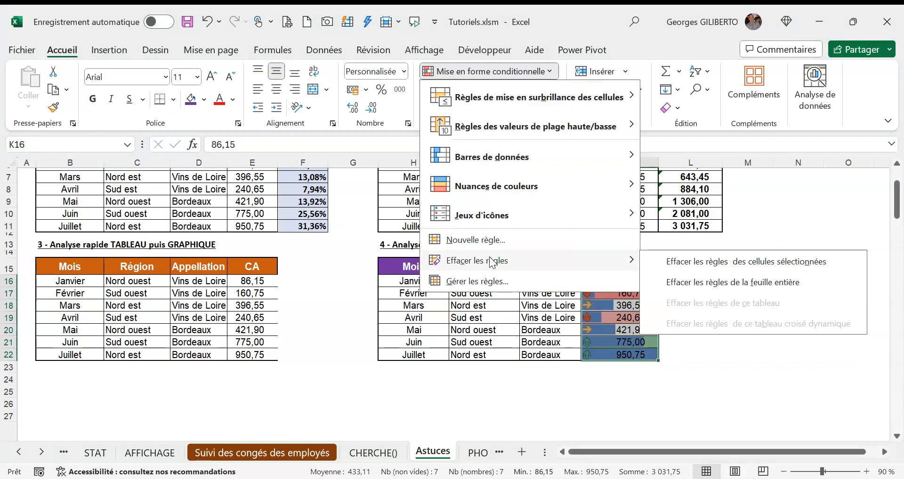
left_click(685, 261)
Apply only data bars to the CA values K16:K22 in table 4 with Quick Analysis.
left_click_drag(620, 281, 620, 353)
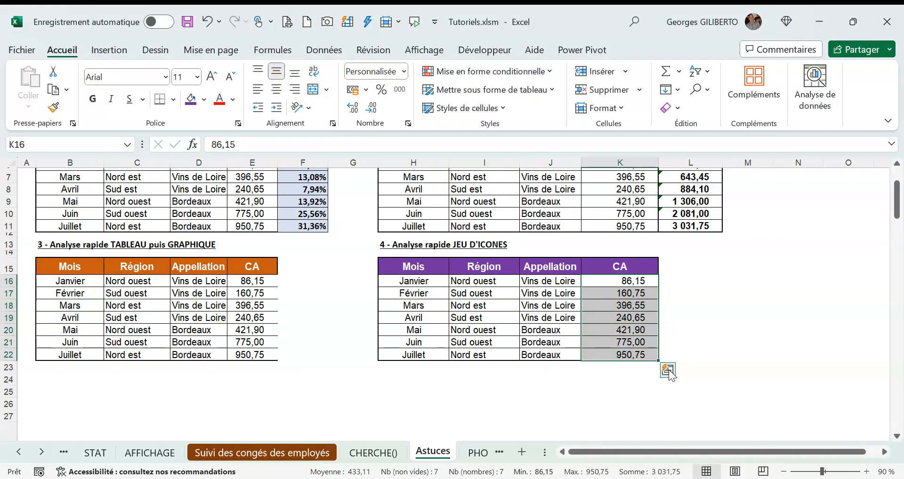
left_click(668, 372)
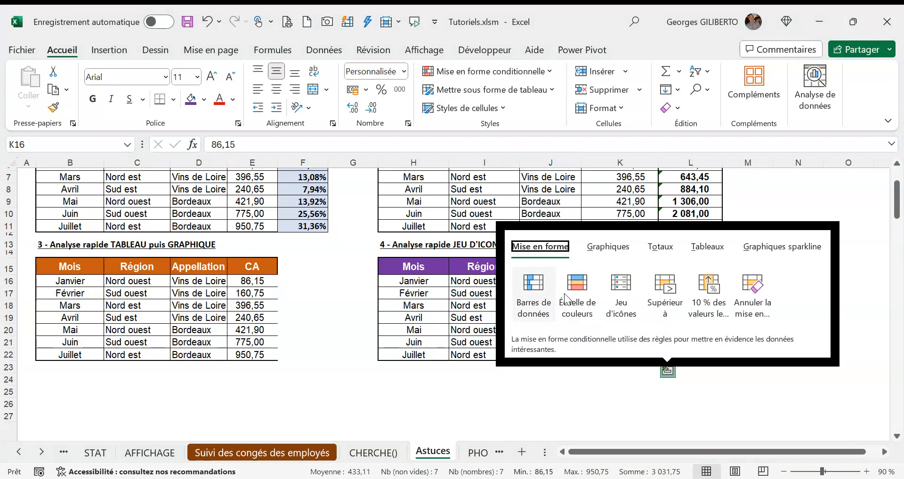
left_click(535, 292)
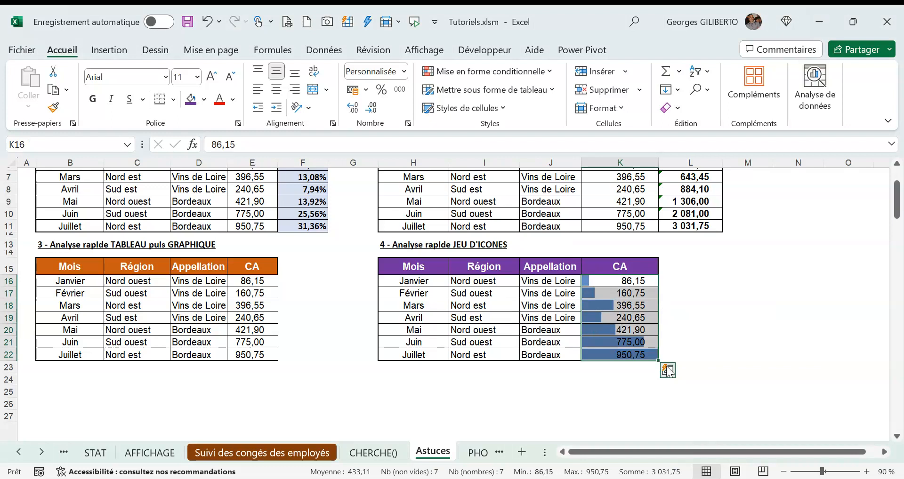
Review the Quick Analysis formatting, chart, totals and table options for the CA values E16:E22 in table 3, without applying any.
left_click_drag(261, 285, 257, 356)
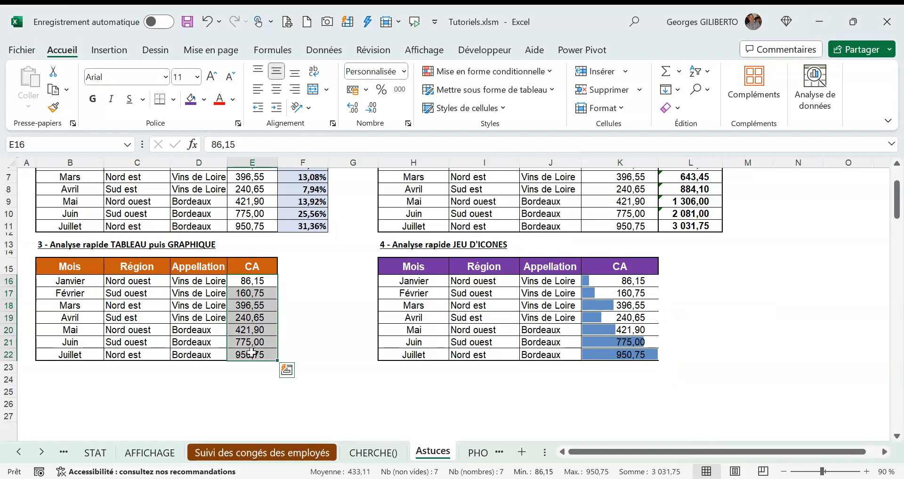
left_click(287, 370)
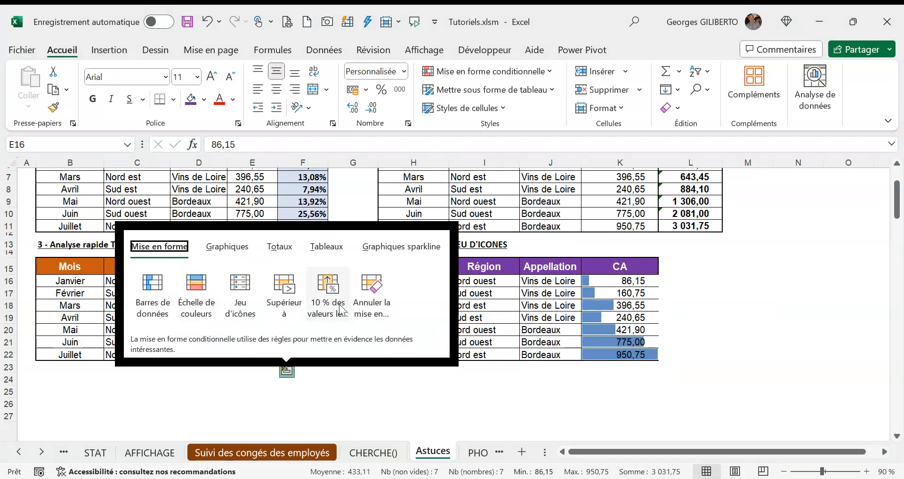
left_click(243, 248)
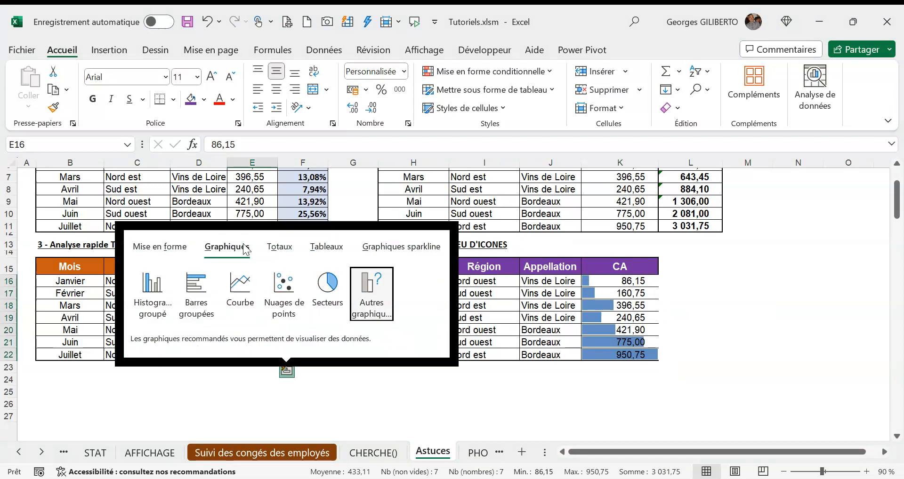
left_click(286, 249)
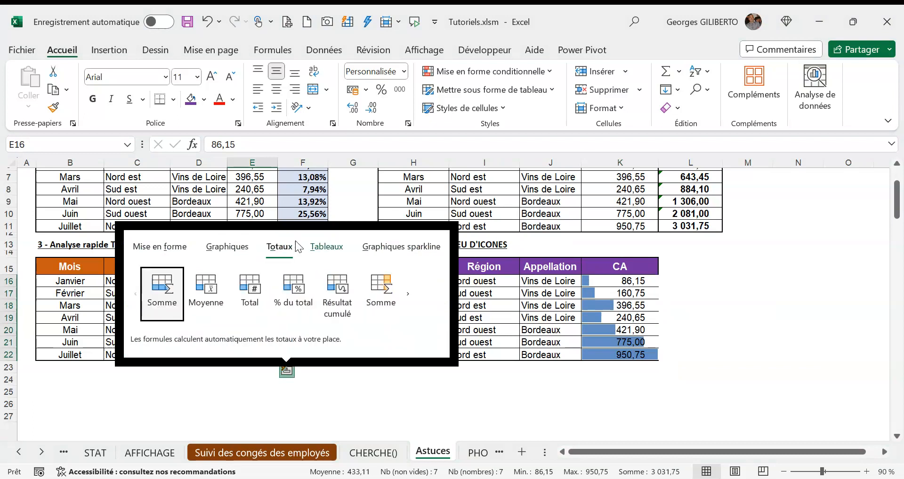
left_click(316, 248)
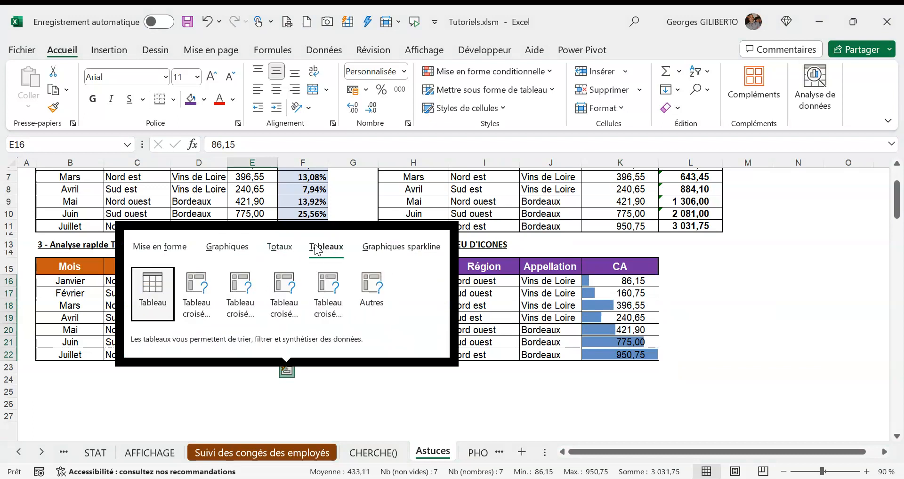
left_click(728, 304)
Inspect the percent-of-total formulas of table 1 in cells F6 and F7 and look over the four tables.
scroll(344, 309, "up", 2)
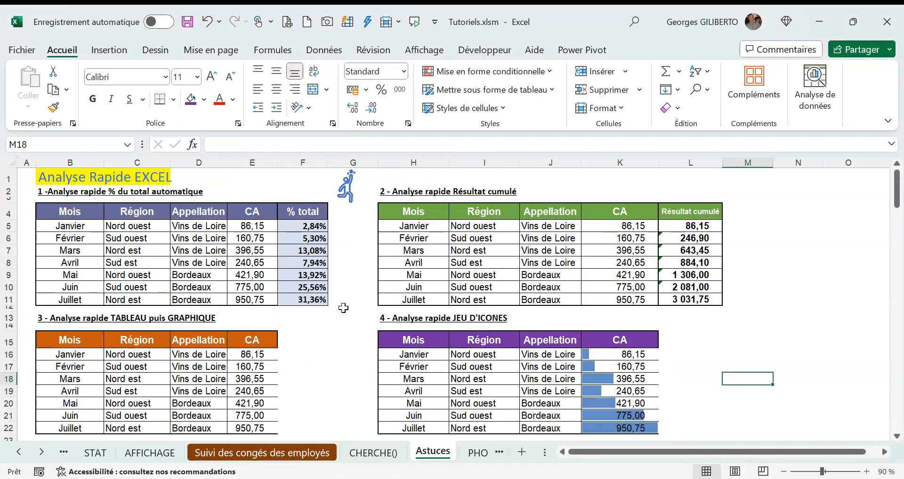
left_click(309, 238)
left_click(307, 250)
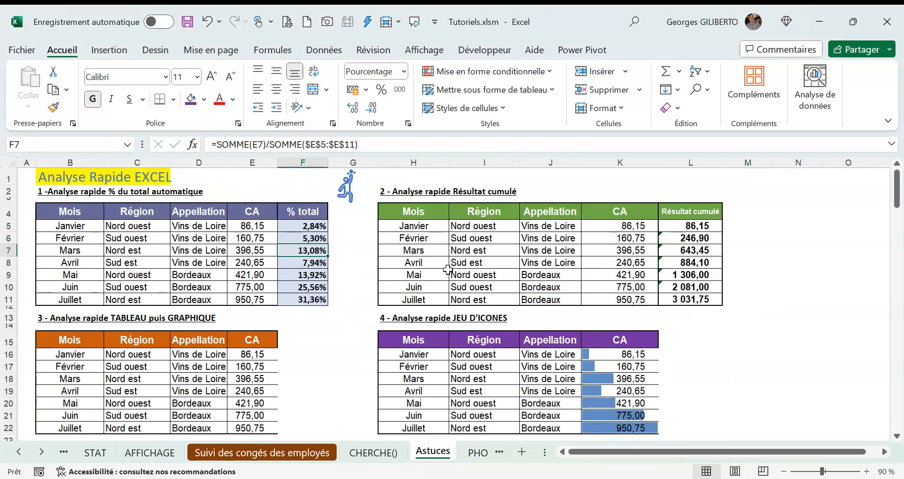
scroll(382, 277, "down", 1)
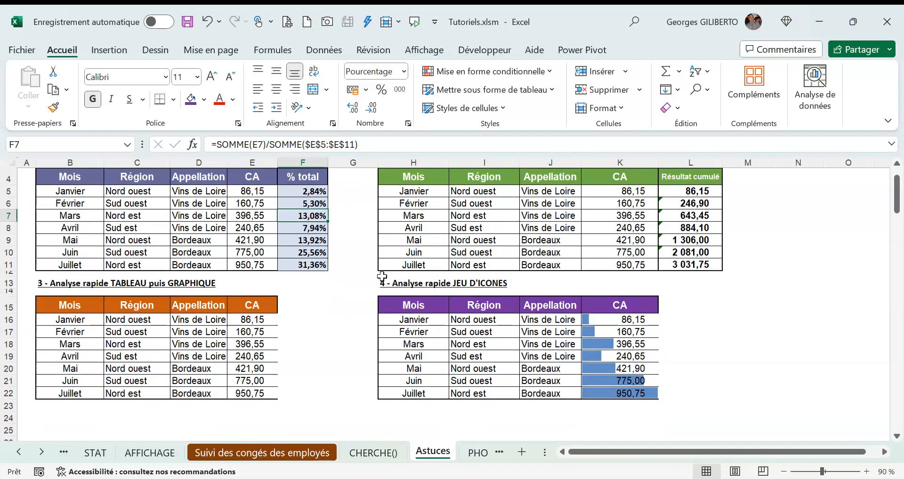